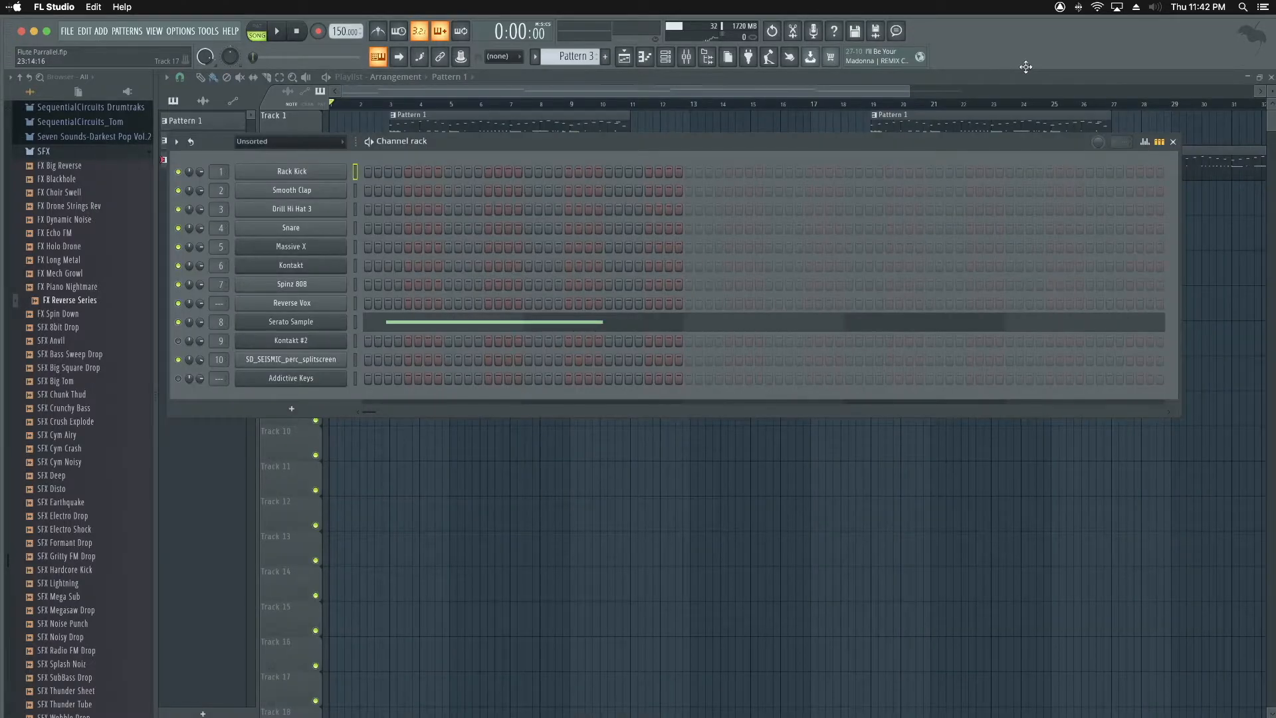
Play the arrangement from the start to hear the beat and stop playback
{"action": "key", "text": "space"}
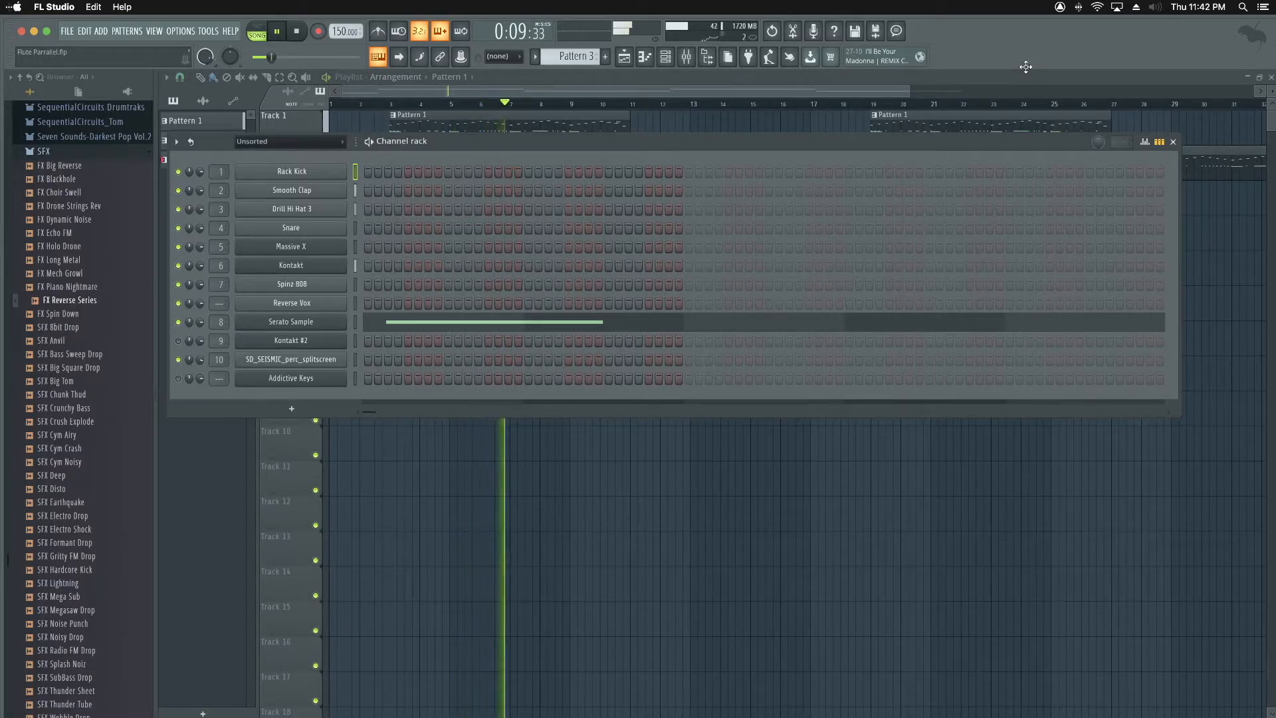
{"action": "key", "text": "space"}
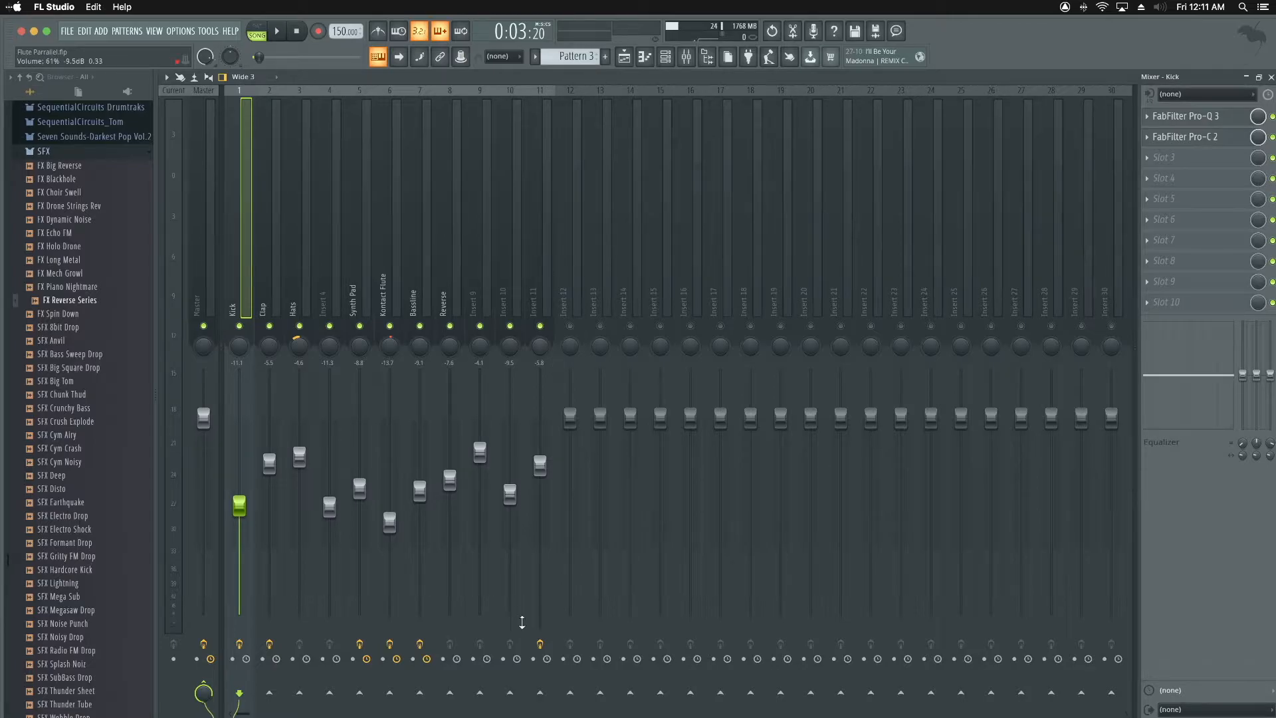
Route the Kick mixer track to Insert 11 as a parallel send
{"action": "right_click", "coordinate": [540, 694]}
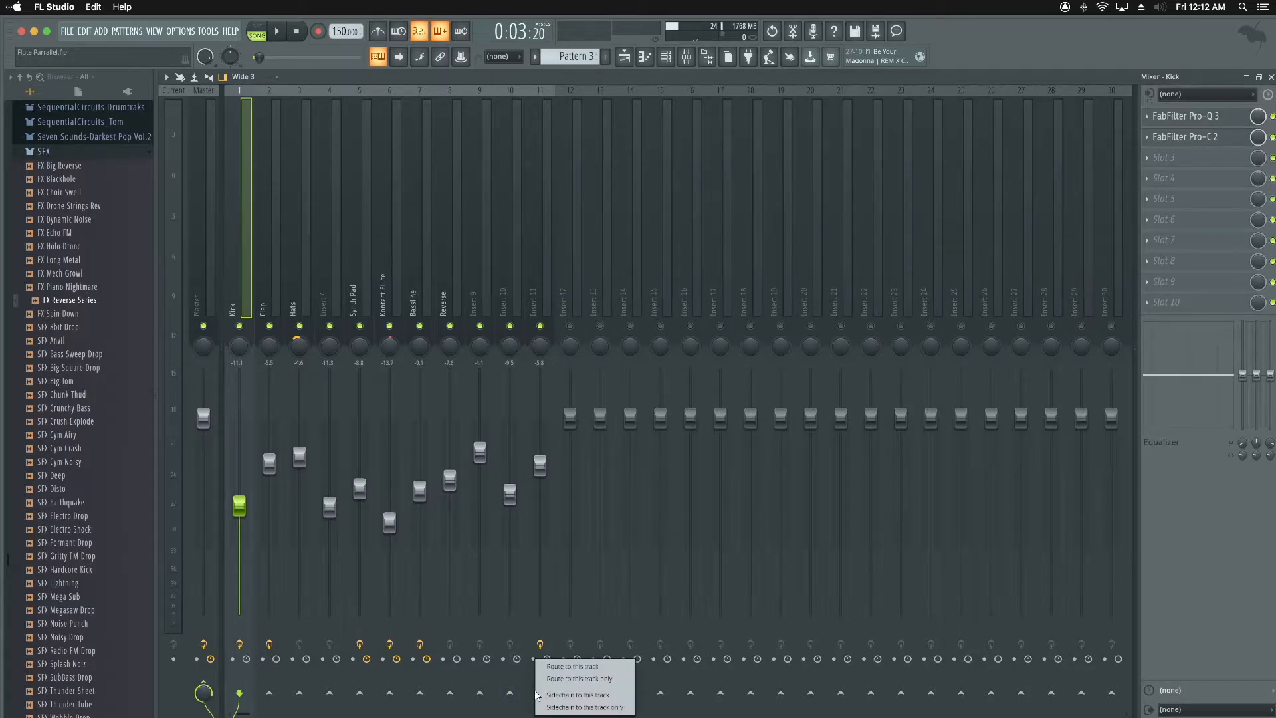
{"action": "left_click", "coordinate": [565, 666]}
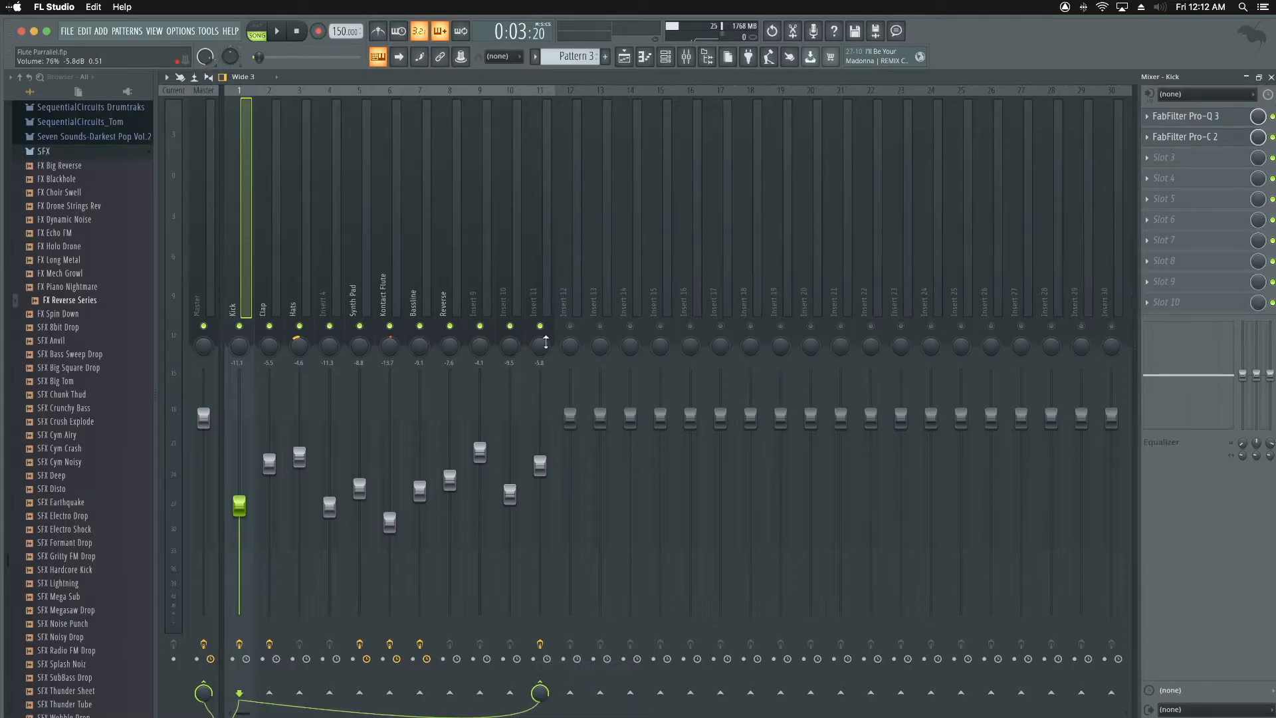
On Insert 11's CLA-76 Stereo, set input to 24, attack to about 5.03 and release to about 7 during playback, and close the plugin
{"action": "left_click", "coordinate": [546, 259]}
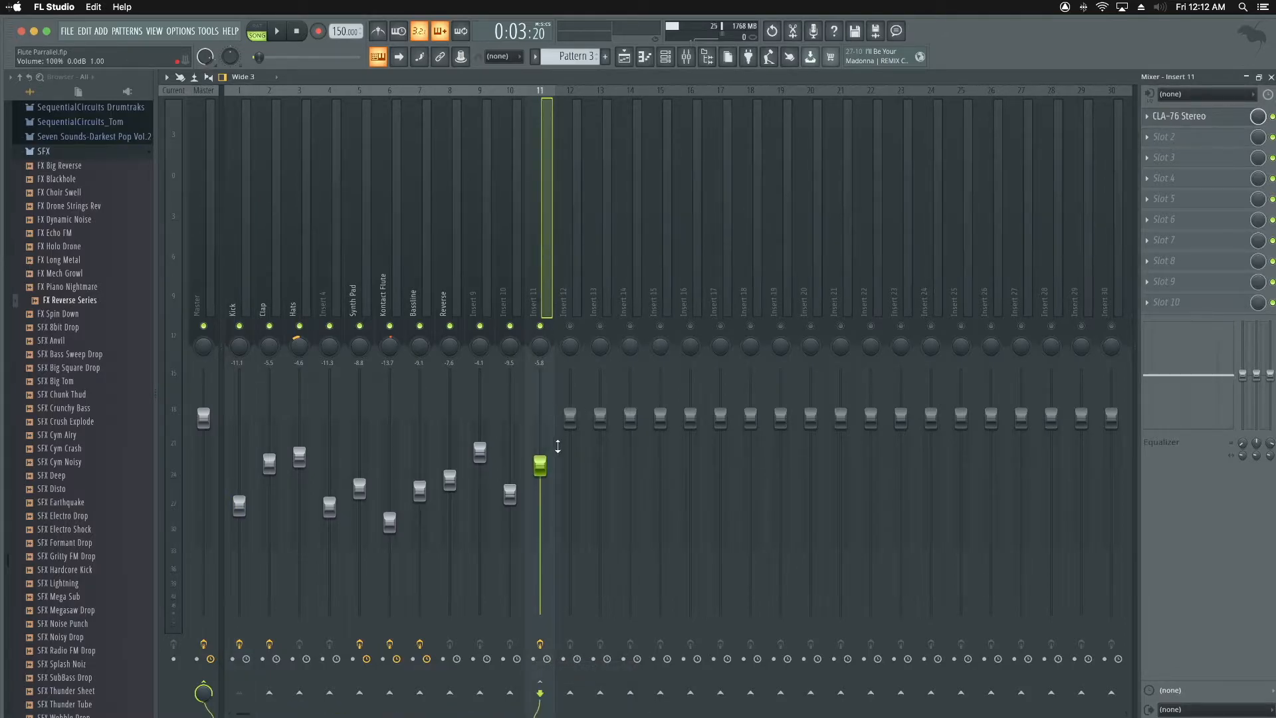
{"action": "scroll", "coordinate": [558, 445], "scroll_direction": "down", "scroll_amount": 2}
{"action": "left_click", "coordinate": [1180, 116]}
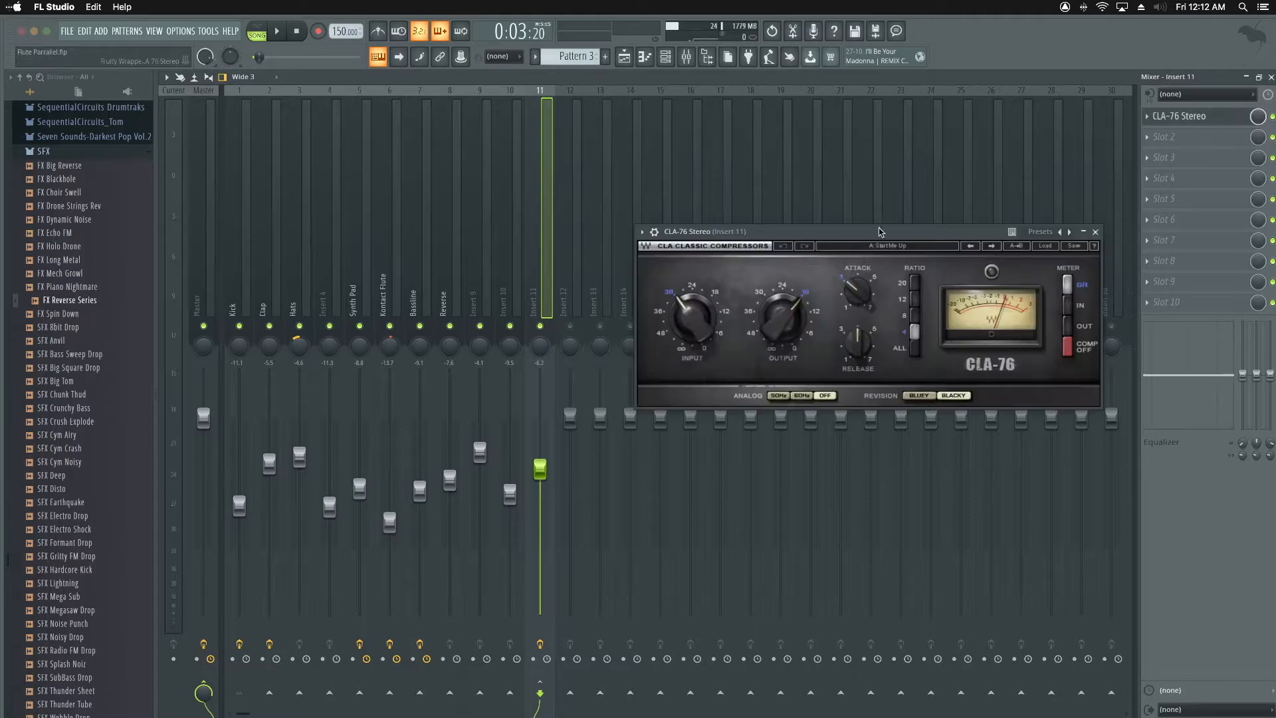
{"action": "key", "text": "space"}
{"action": "left_click_drag", "start_coordinate": [689, 310], "coordinate": [689, 296]}
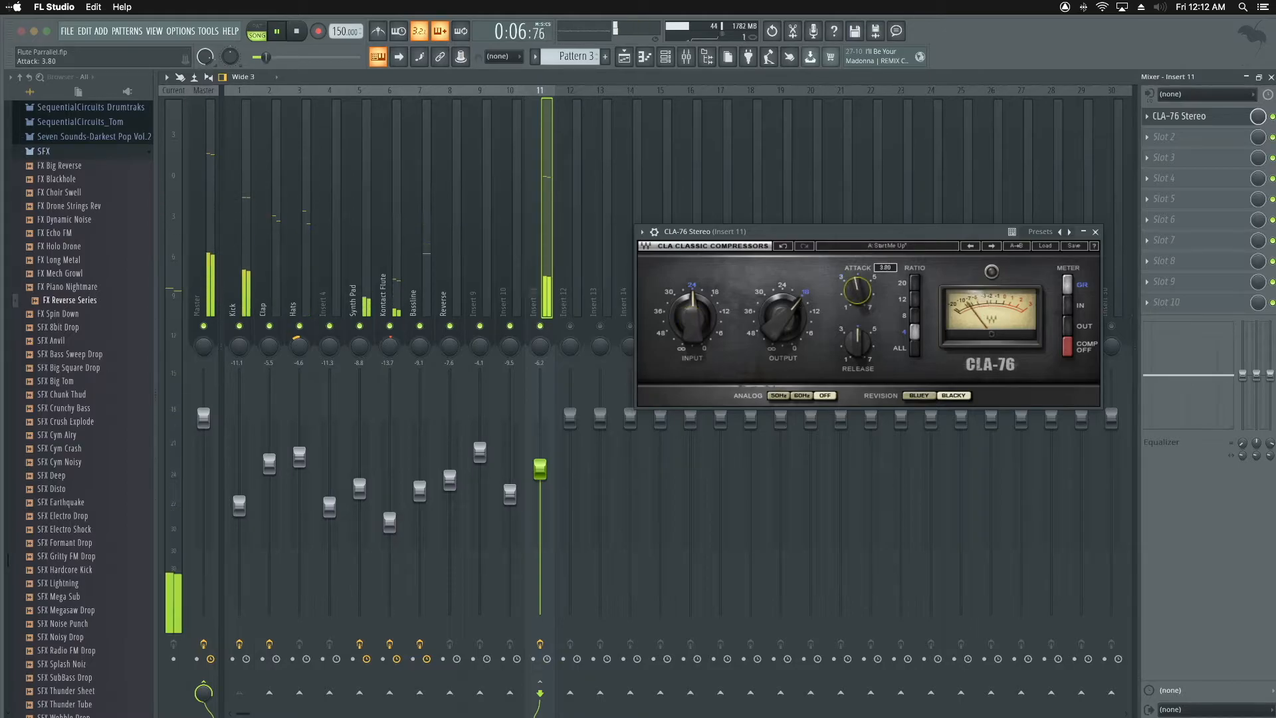
{"action": "left_click_drag", "start_coordinate": [858, 304], "coordinate": [857, 293]}
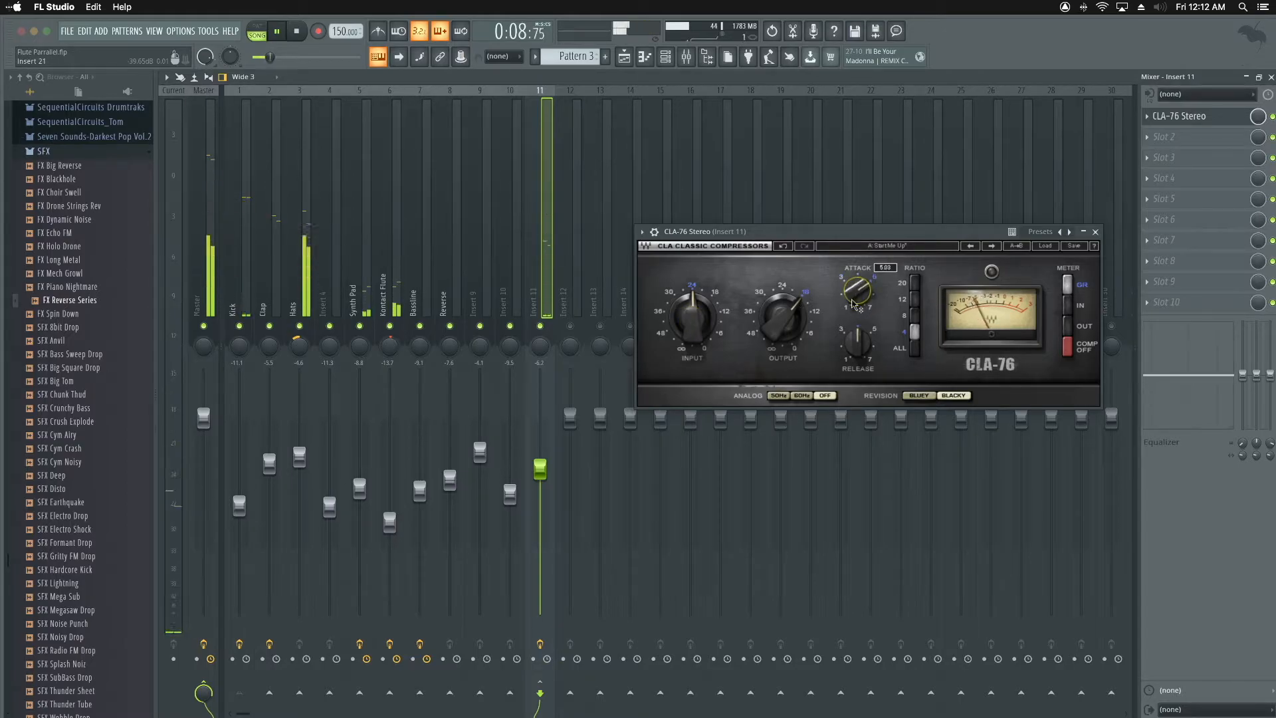
{"action": "left_click_drag", "start_coordinate": [858, 345], "coordinate": [853, 339]}
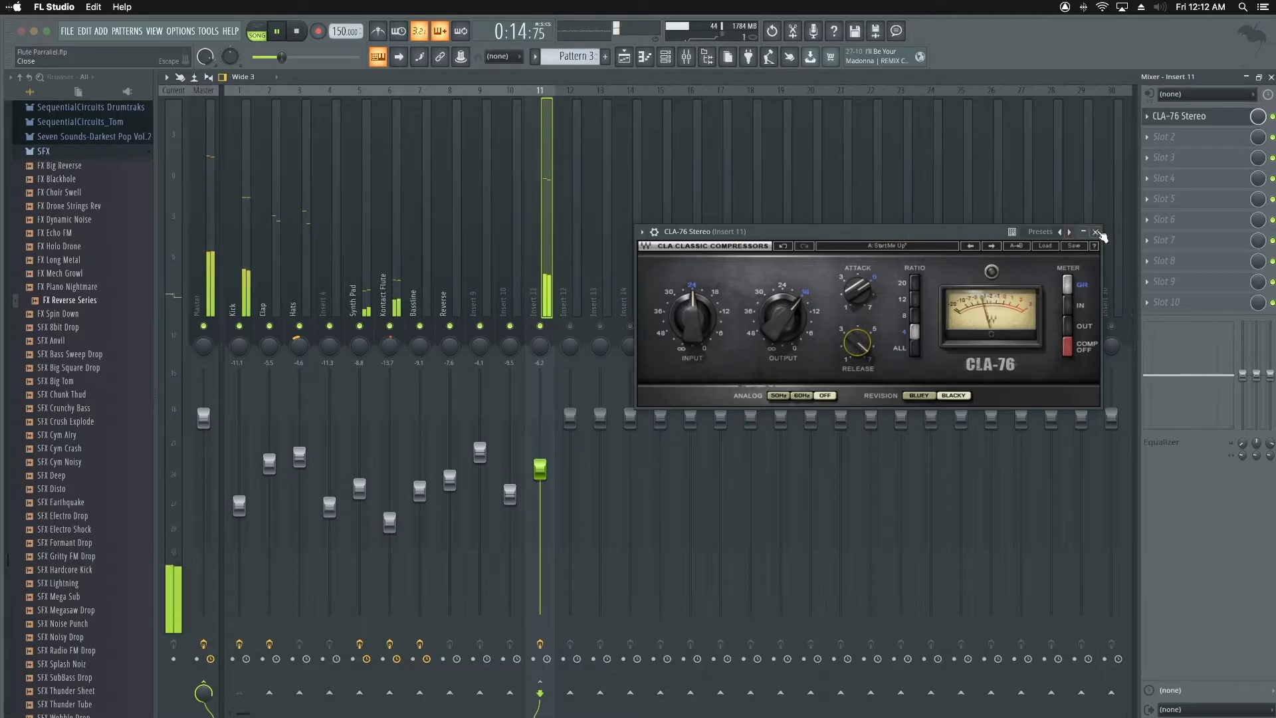
{"action": "left_click", "coordinate": [1096, 231]}
Set Insert 11's fader to about -9.2 dB during playback, soloing the track temporarily to judge the parallel signal
{"action": "left_click_drag", "start_coordinate": [546, 449], "coordinate": [540, 519]}
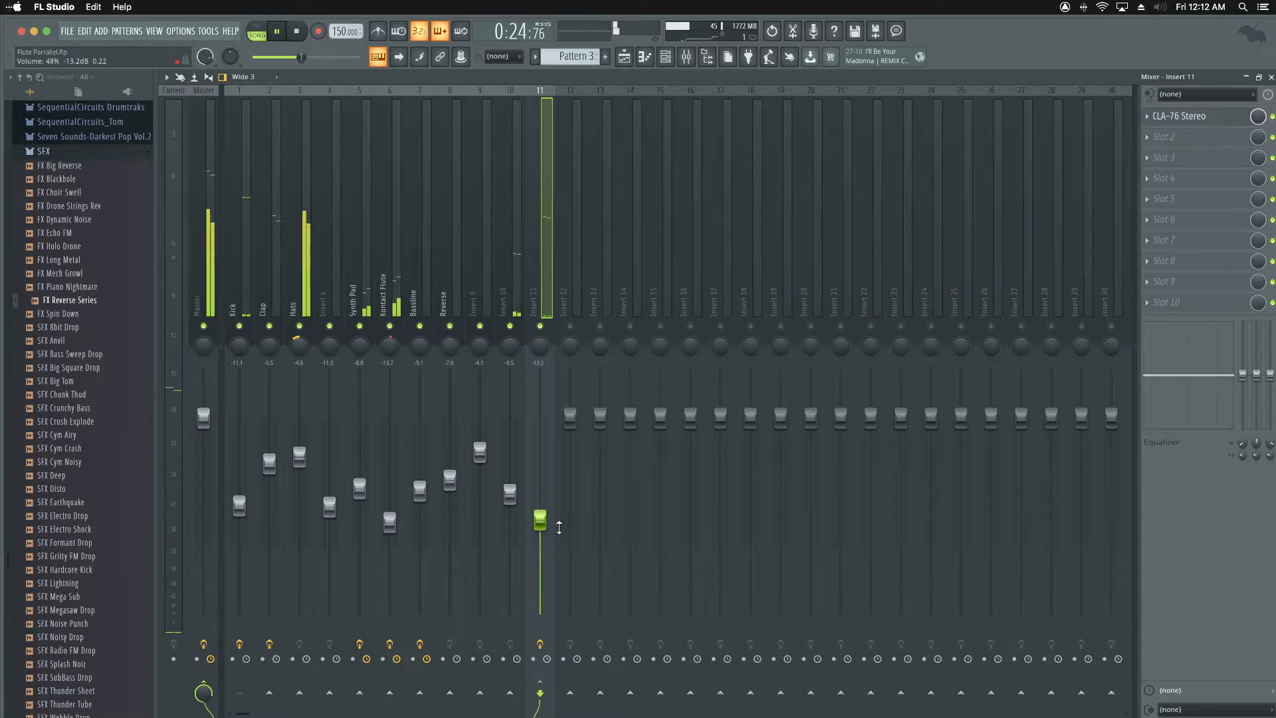
{"action": "right_click", "coordinate": [541, 326]}
{"action": "scroll", "coordinate": [544, 331], "scroll_direction": "down", "scroll_amount": 1}
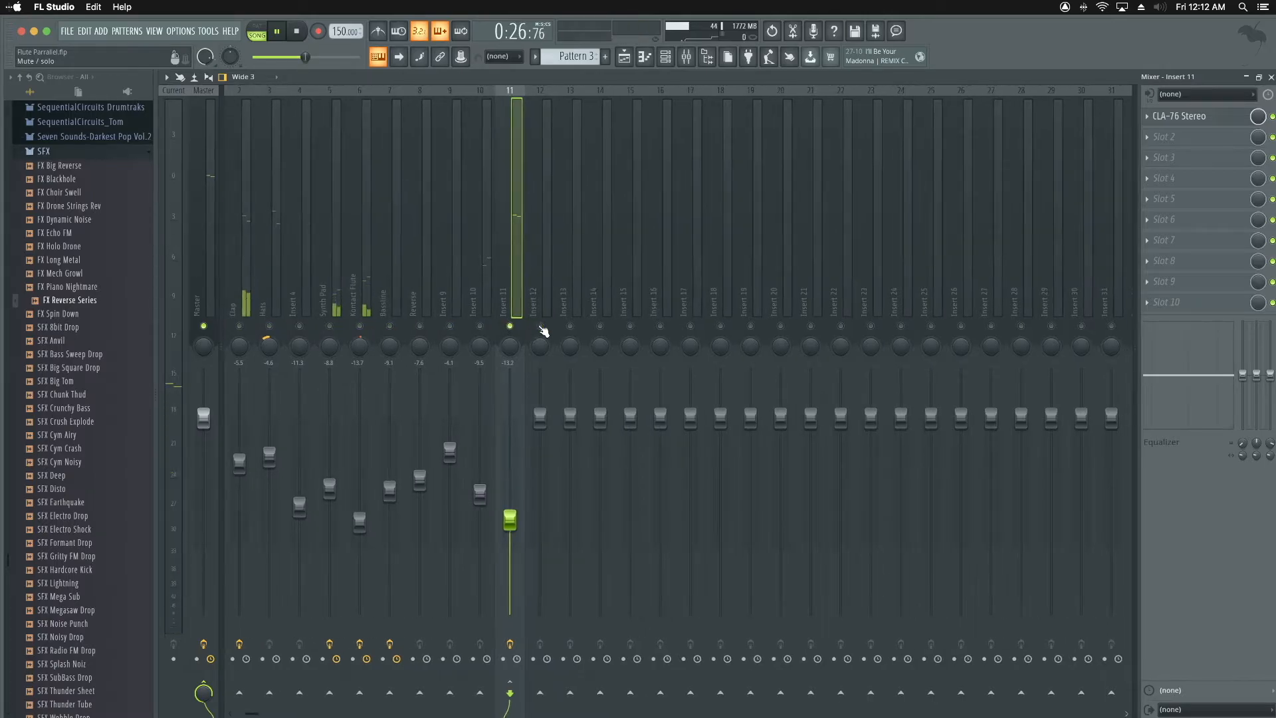
{"action": "scroll", "coordinate": [517, 400], "scroll_direction": "down", "scroll_amount": 4}
{"action": "scroll", "coordinate": [516, 401], "scroll_direction": "down", "scroll_amount": 10}
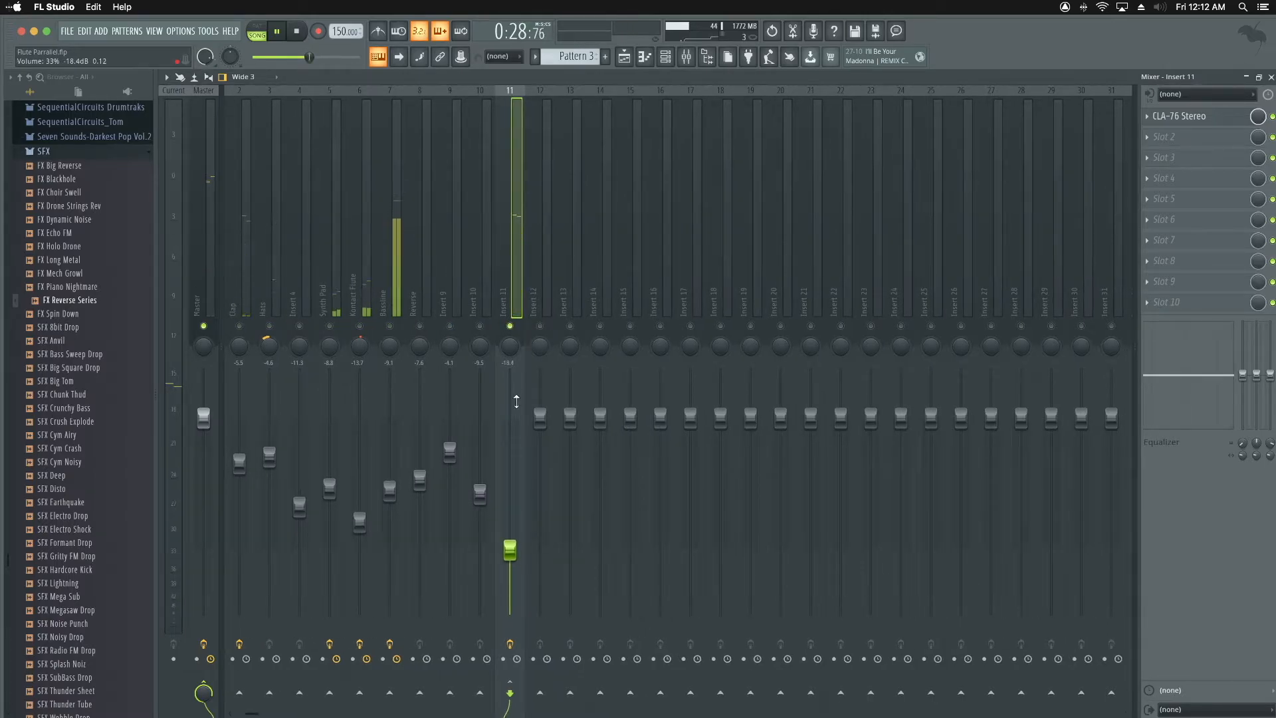
{"action": "scroll", "coordinate": [516, 401], "scroll_direction": "up", "scroll_amount": 14}
{"action": "scroll", "coordinate": [517, 400], "scroll_direction": "up", "scroll_amount": 6}
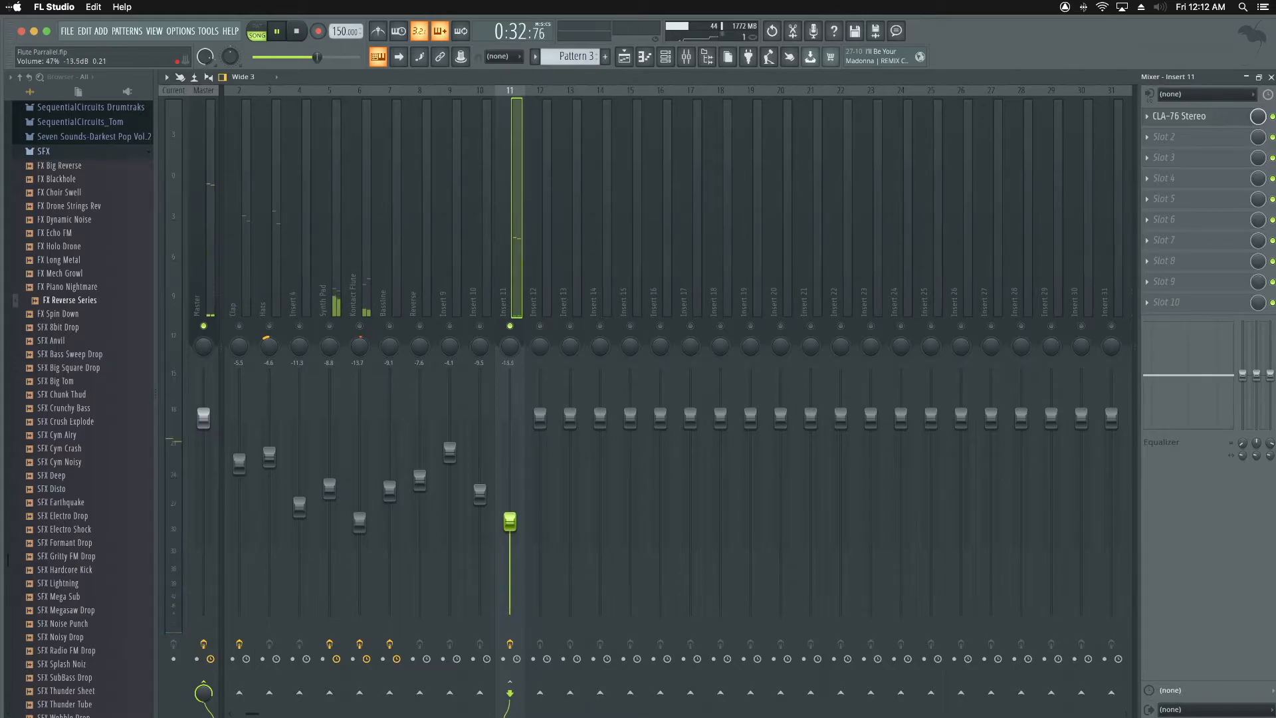
{"action": "scroll", "coordinate": [525, 372], "scroll_direction": "up", "scroll_amount": 2}
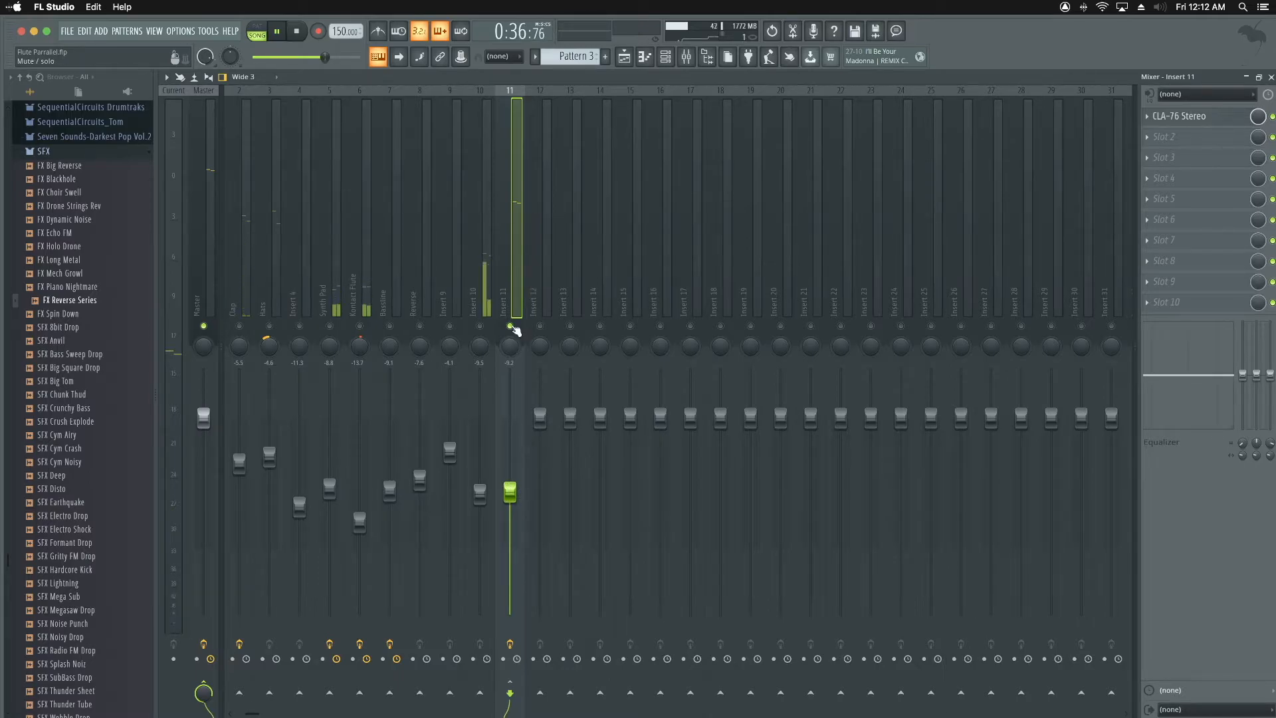
{"action": "scroll", "coordinate": [513, 332], "scroll_direction": "left", "scroll_amount": 1}
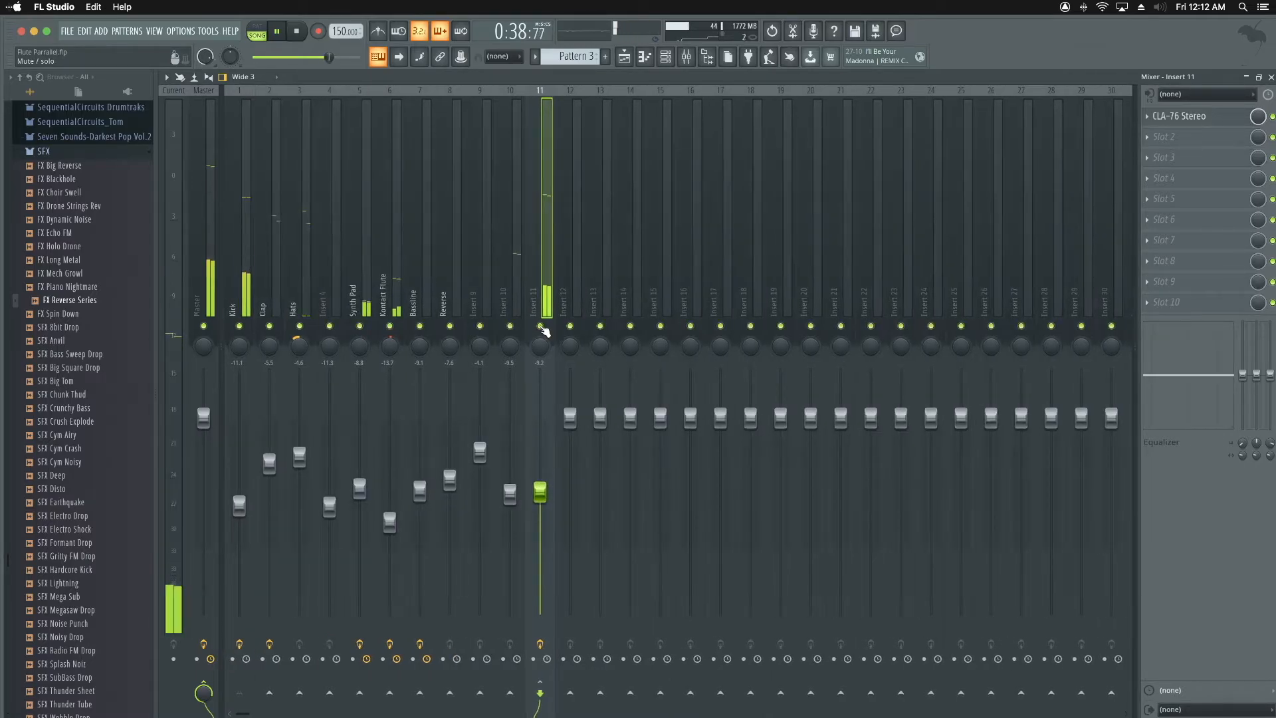
{"action": "scroll", "coordinate": [551, 335], "scroll_direction": "right", "scroll_amount": 1}
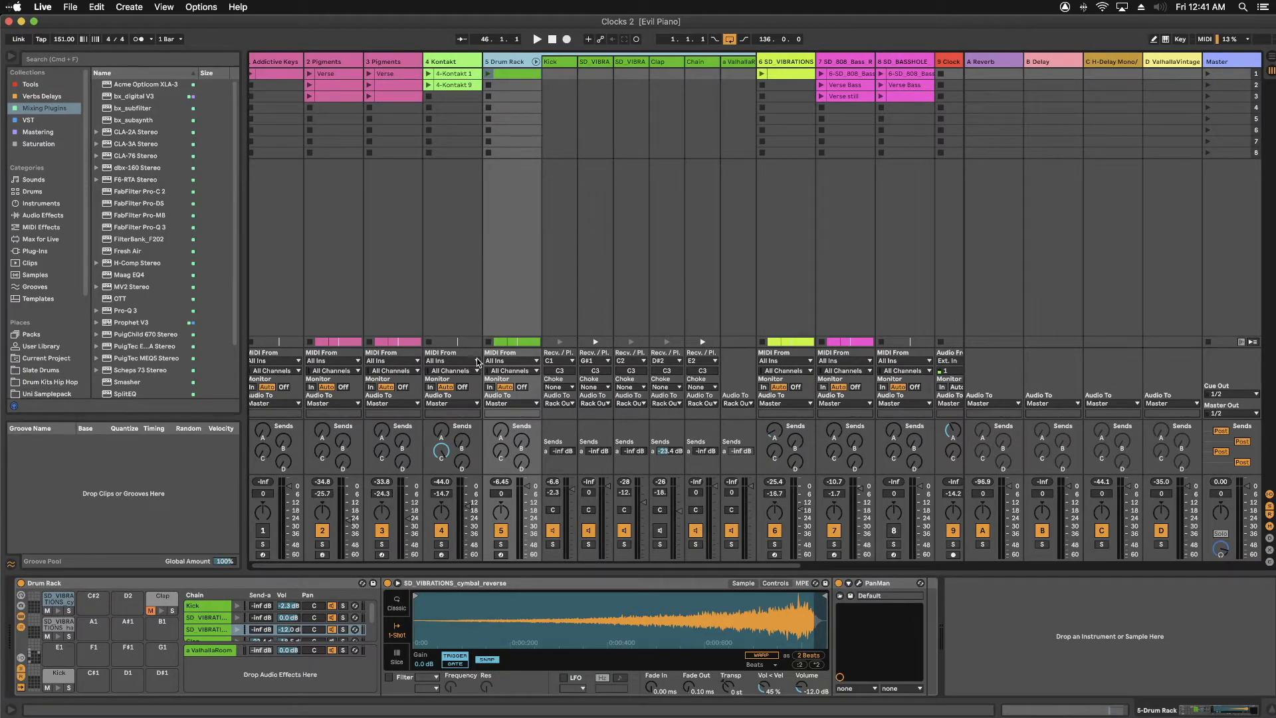
In Ableton Live, insert a new return track after the ValhallaVintageVerb return
{"action": "left_click", "coordinate": [1168, 77]}
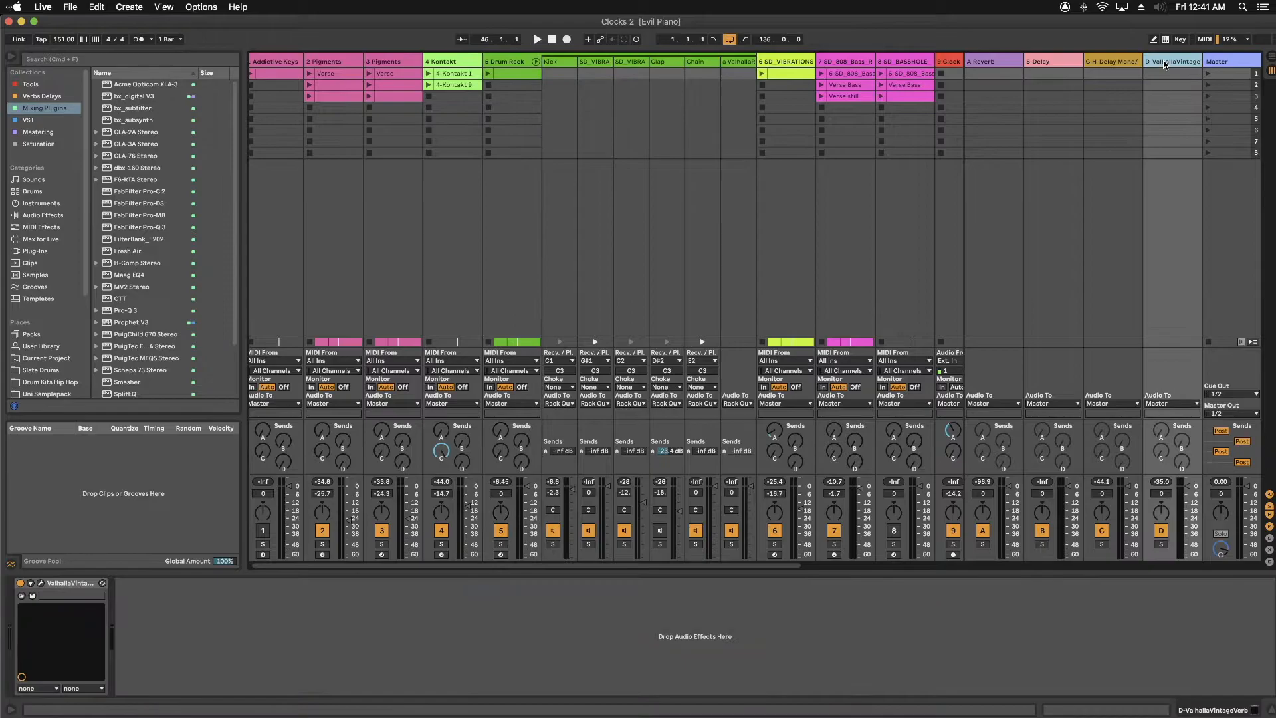
{"action": "left_click", "coordinate": [141, 7]}
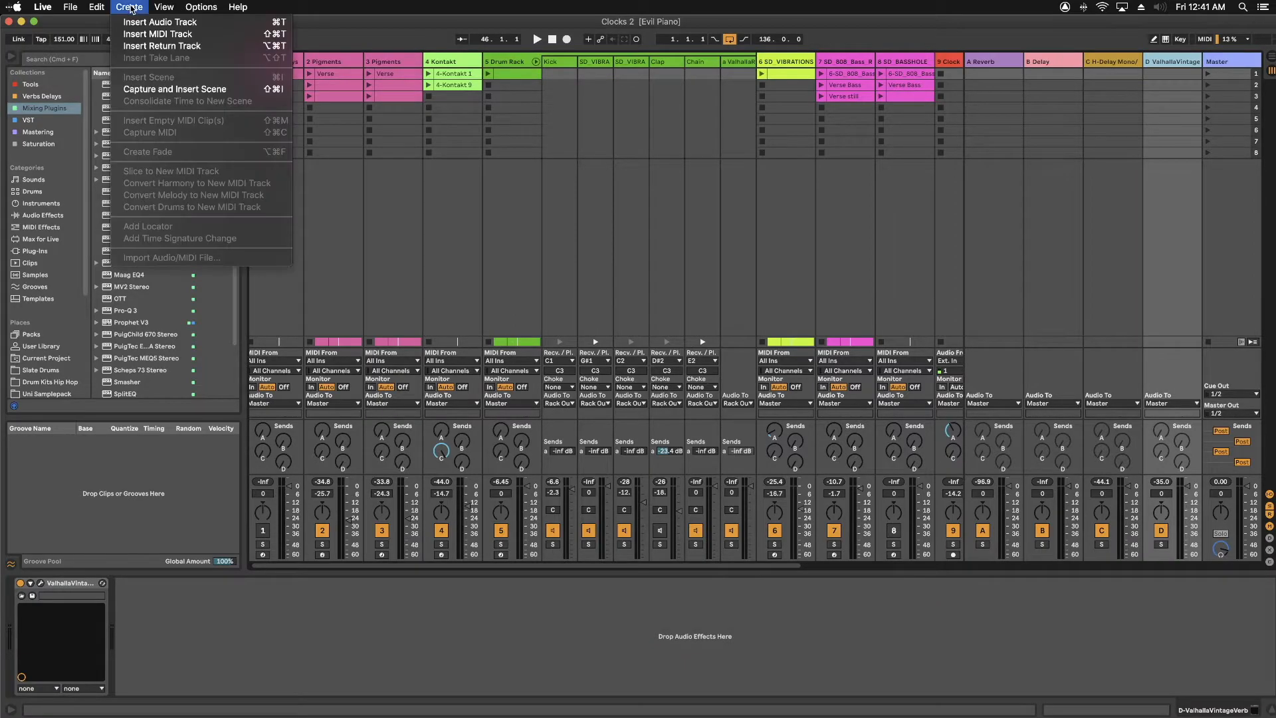
{"action": "left_click", "coordinate": [143, 47]}
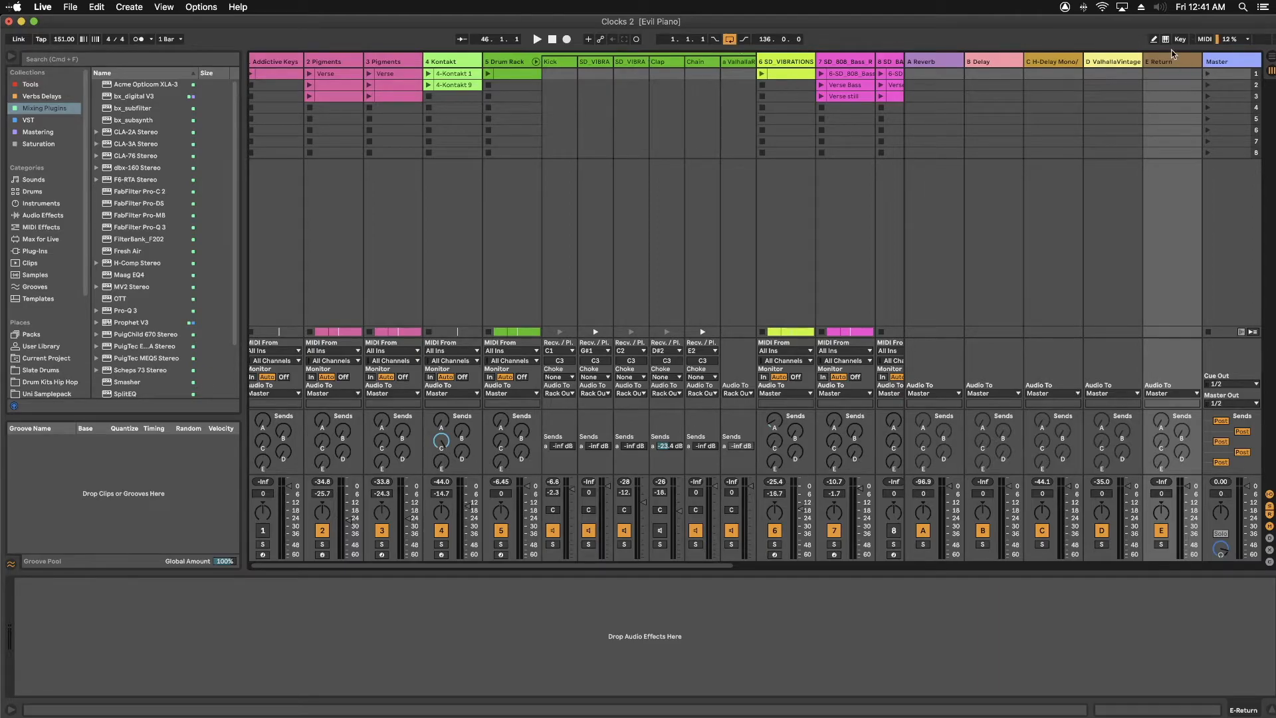
Load CLA-76 Stereo onto the new return track E and move its window clear of the Drum Rack's sends
{"action": "left_click", "coordinate": [133, 156]}
{"action": "double_click", "coordinate": [133, 157]}
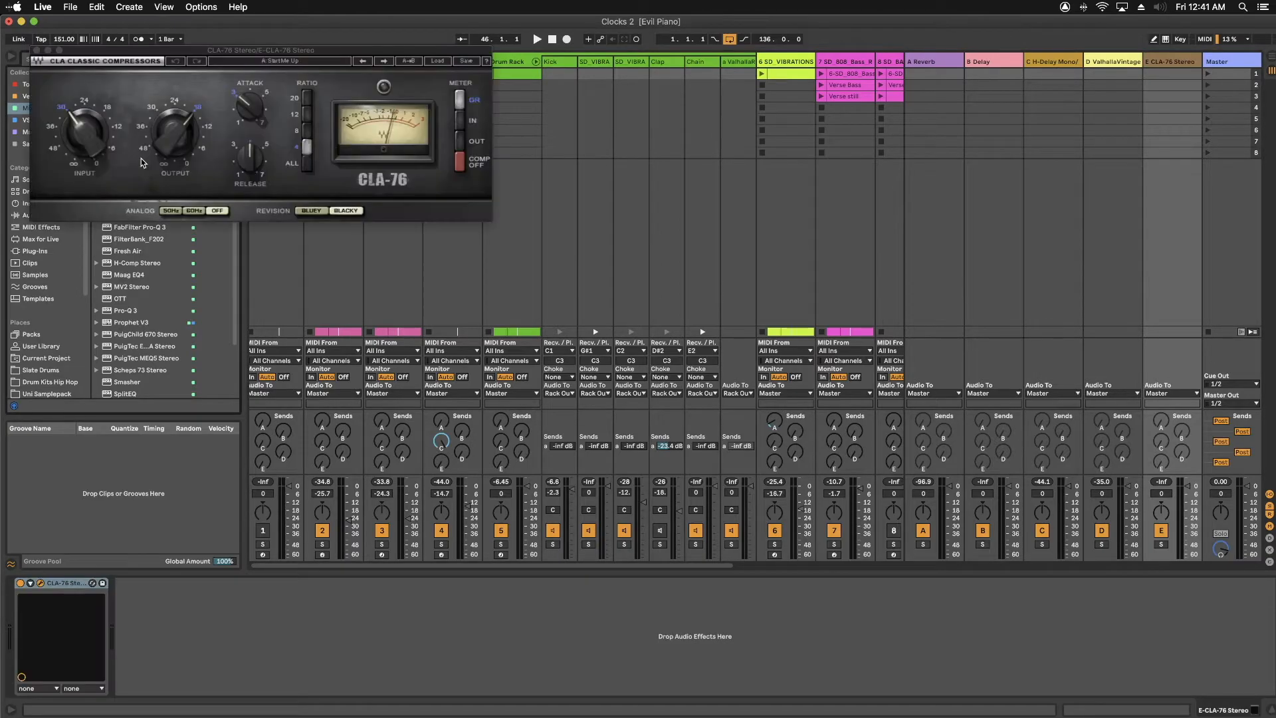
{"action": "left_click_drag", "start_coordinate": [153, 51], "coordinate": [601, 224]}
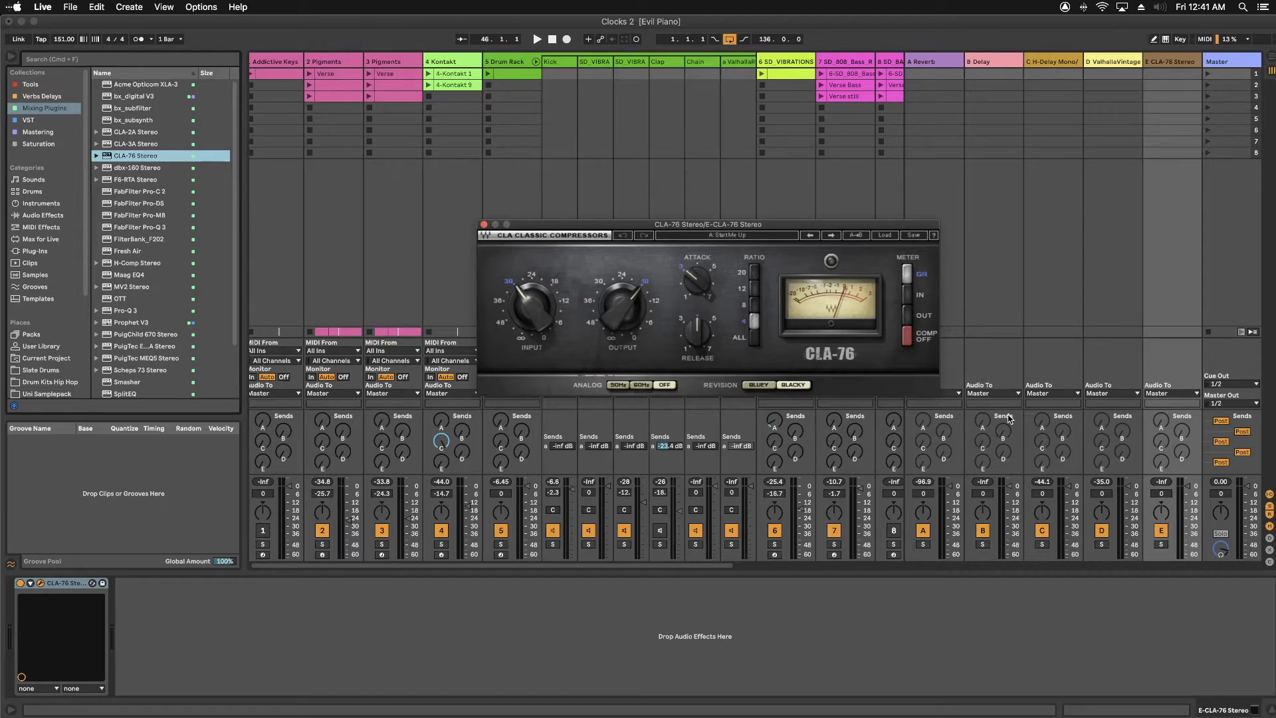
{"action": "left_click_drag", "start_coordinate": [545, 224], "coordinate": [623, 226]}
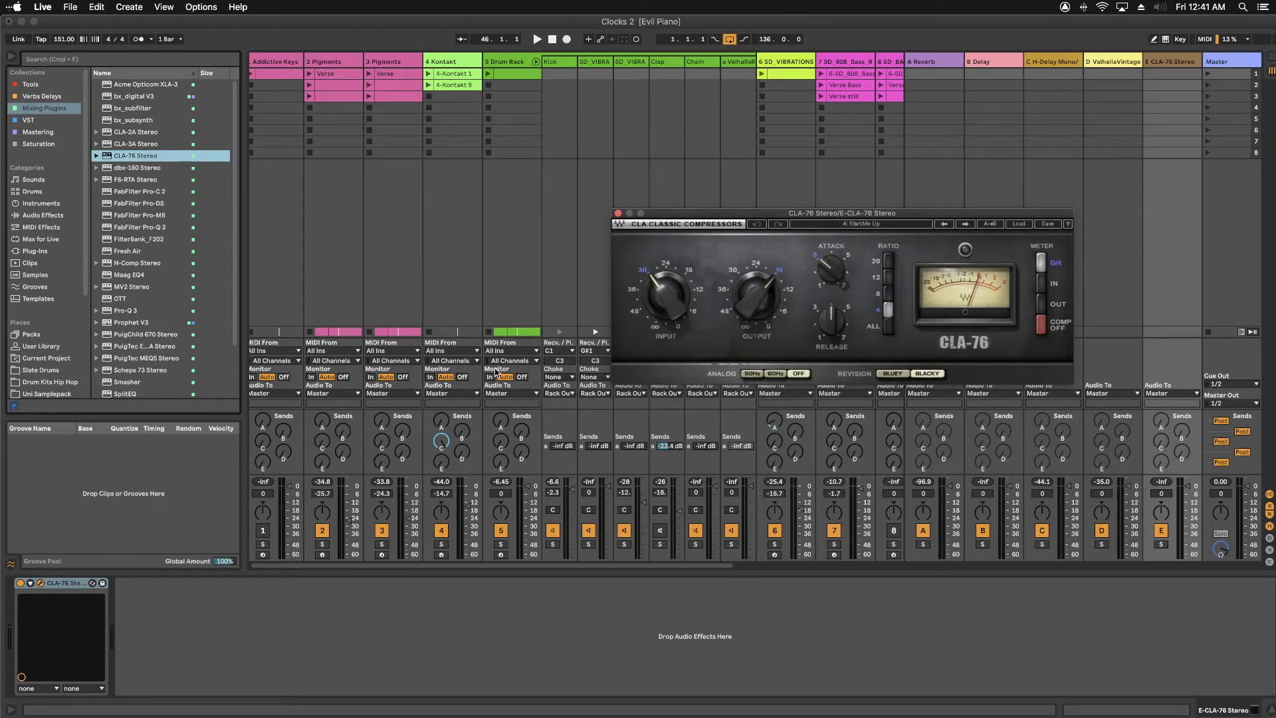
Turn up the Drum Rack's send to return E, solo that return and start playback
{"action": "left_click", "coordinate": [500, 460]}
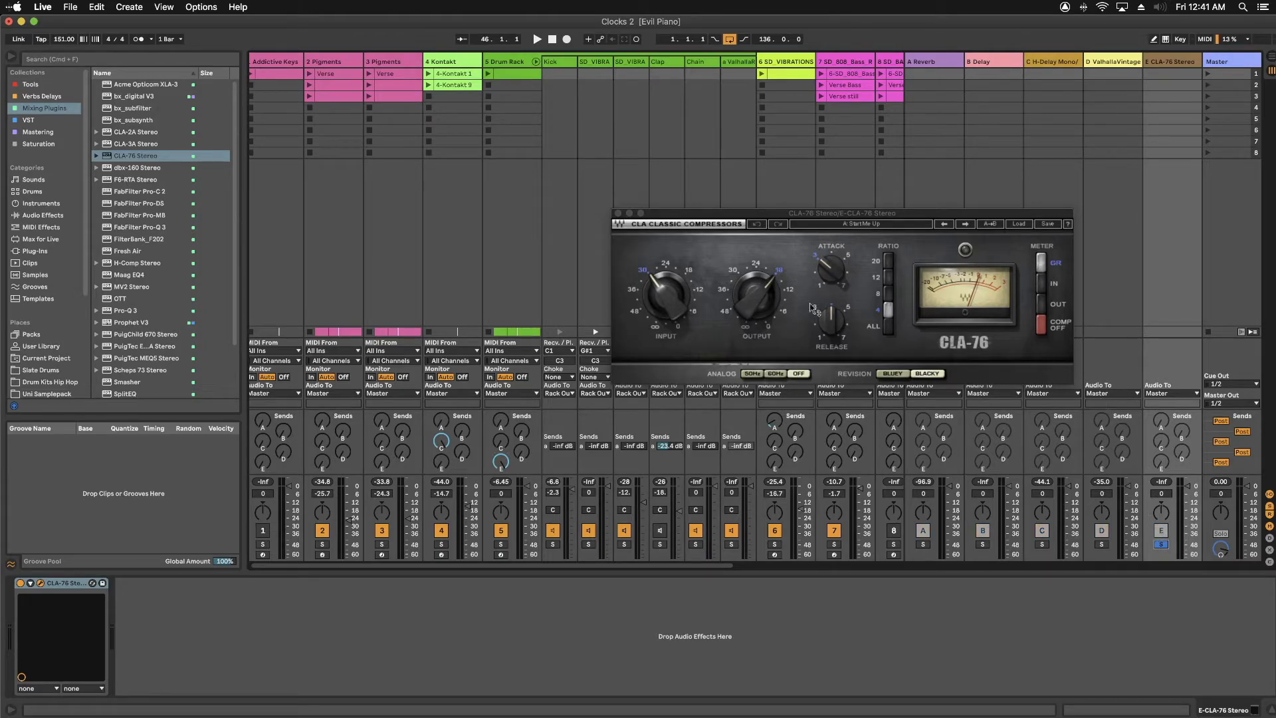
{"action": "key", "text": "space"}
Set the CLA-76 input to about 29.5 and lower its output while listening
{"action": "left_click", "coordinate": [665, 286]}
{"action": "left_click_drag", "start_coordinate": [757, 295], "coordinate": [757, 303]}
{"action": "left_click_drag", "start_coordinate": [666, 295], "coordinate": [666, 293]}
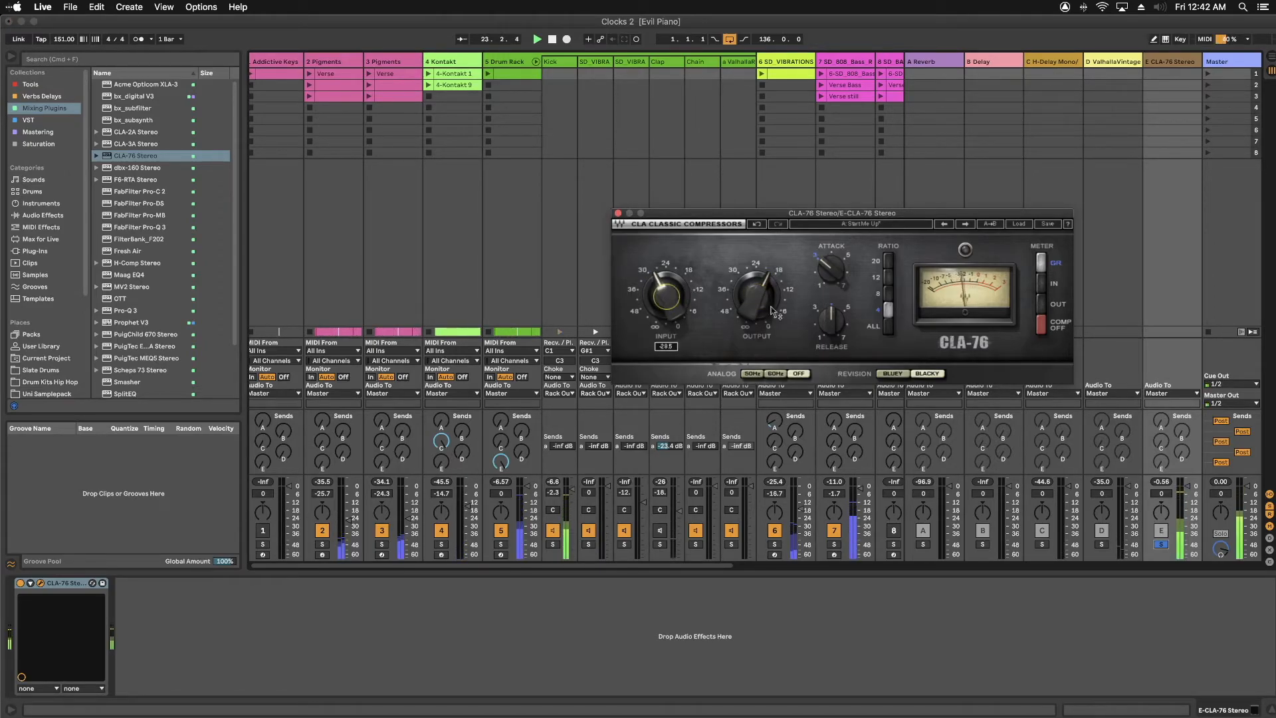
Set the CLA-76 ratio to ALL, with attack at about 5.14 and release at about 7
{"action": "left_click", "coordinate": [888, 327]}
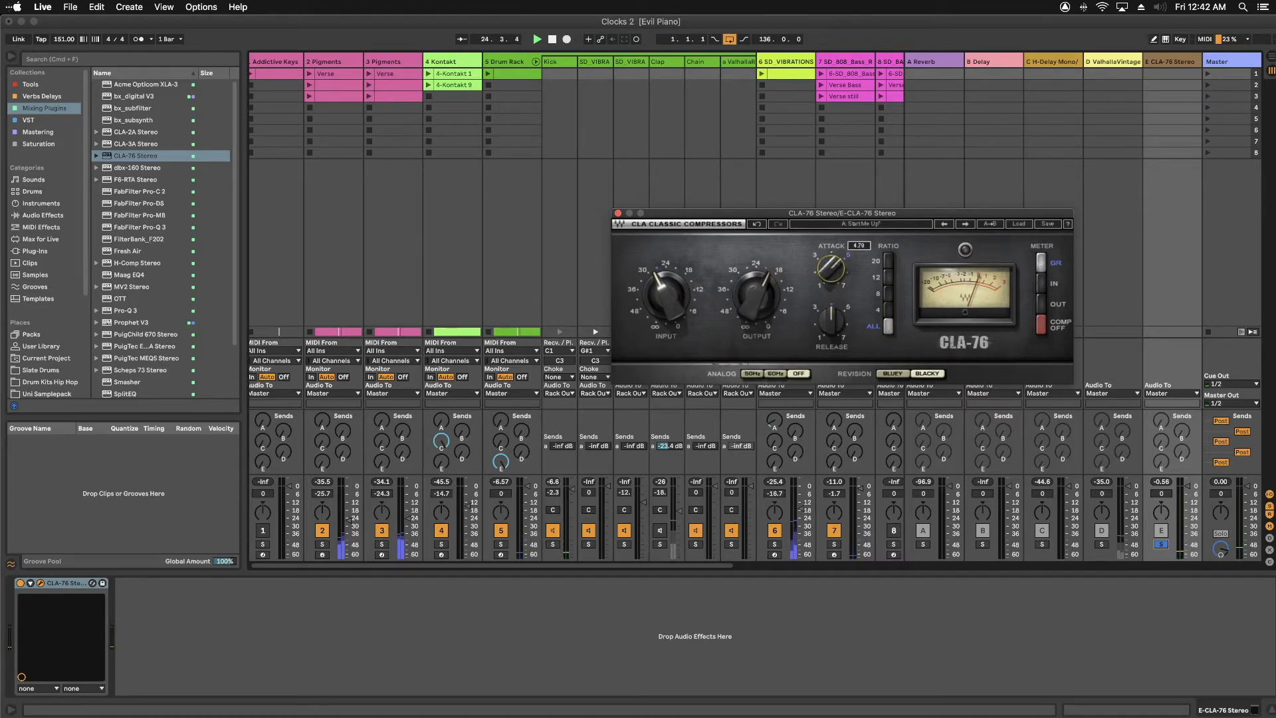
{"action": "left_click_drag", "start_coordinate": [831, 321], "coordinate": [831, 313]}
{"action": "left_click_drag", "start_coordinate": [831, 269], "coordinate": [831, 265]}
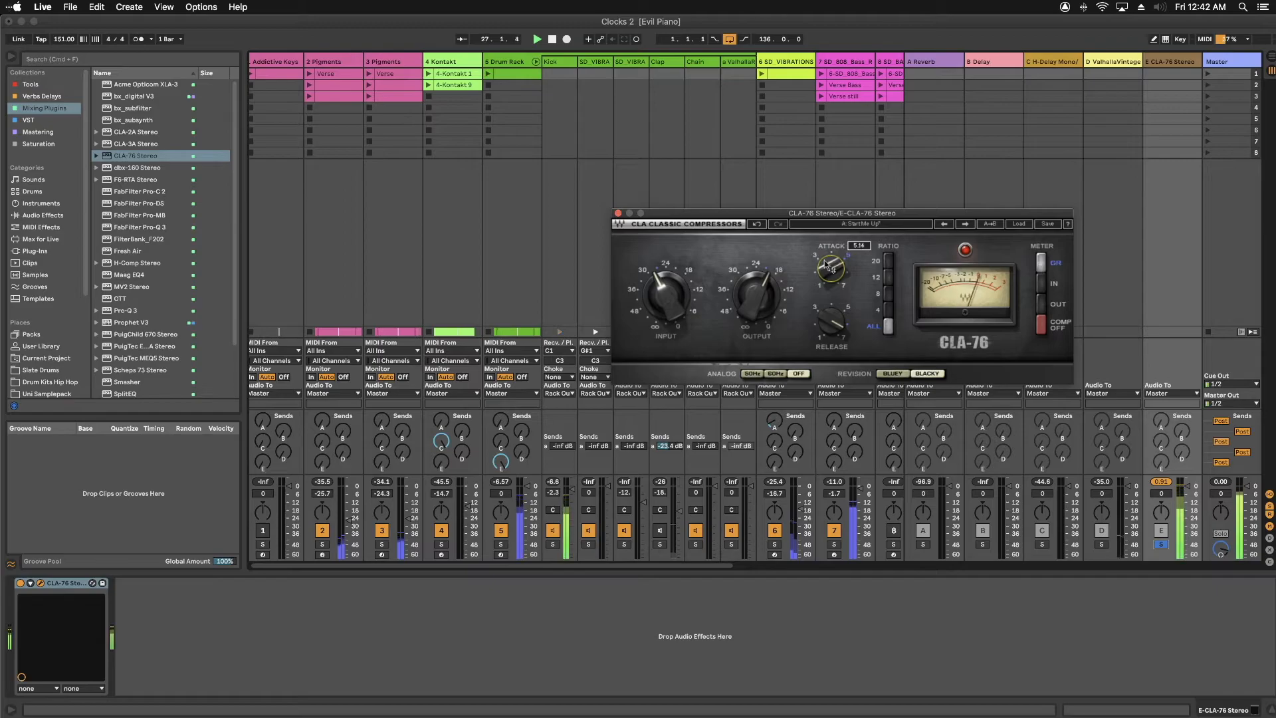
{"action": "left_click_drag", "start_coordinate": [830, 321], "coordinate": [831, 312]}
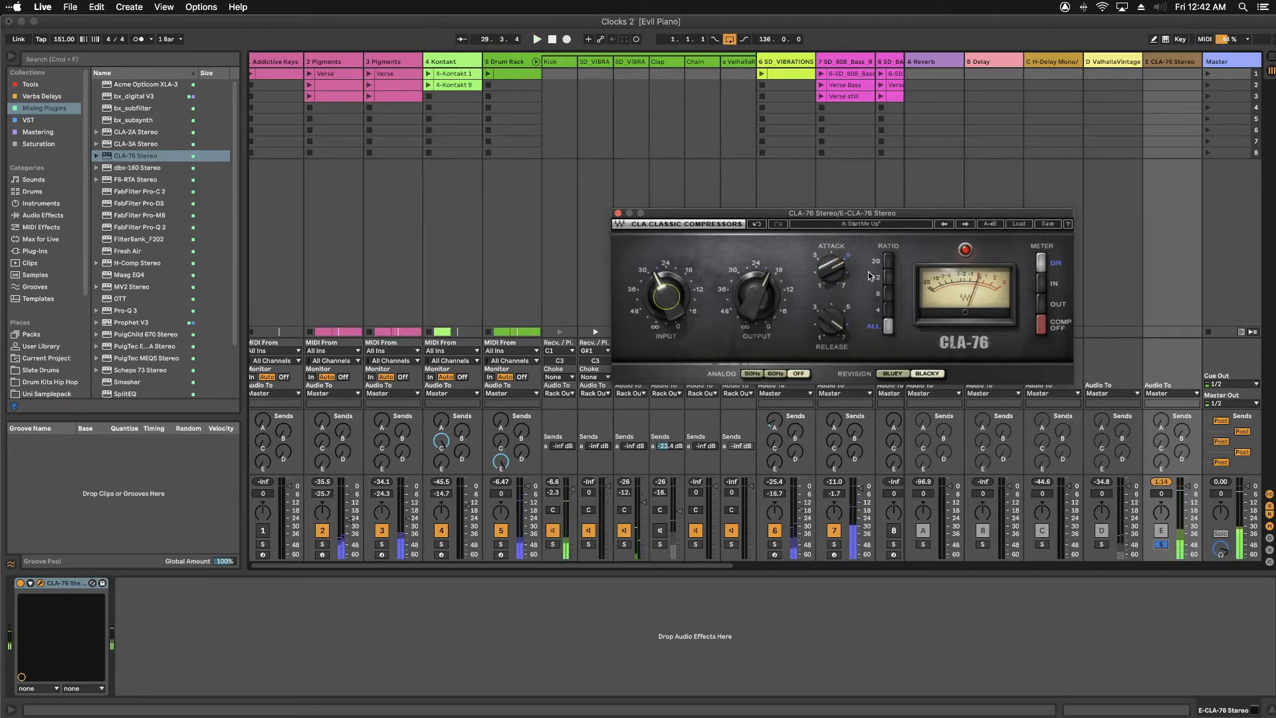
Set the CLA-76 output to about 21.4, check it with a short playback and close the plugin window
{"action": "left_click", "coordinate": [729, 302]}
{"action": "left_click_drag", "start_coordinate": [757, 296], "coordinate": [756, 299]}
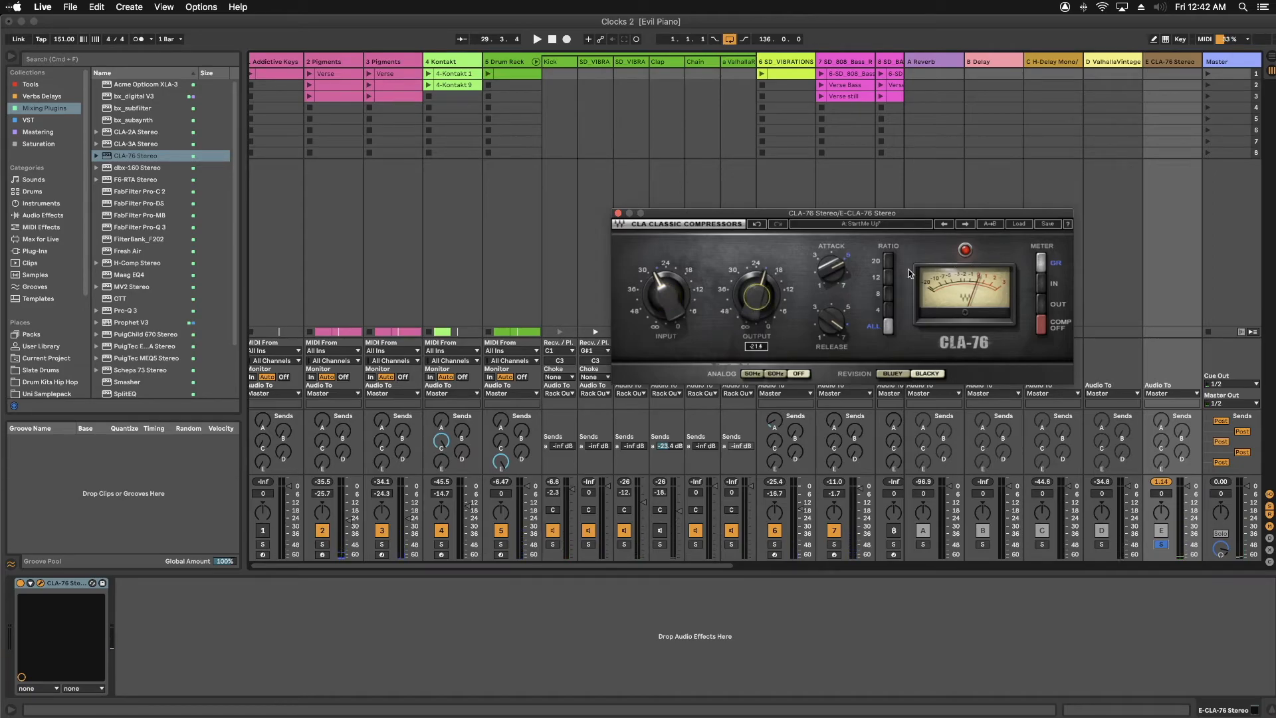
{"action": "key", "text": "space"}
{"action": "key", "text": "space"}
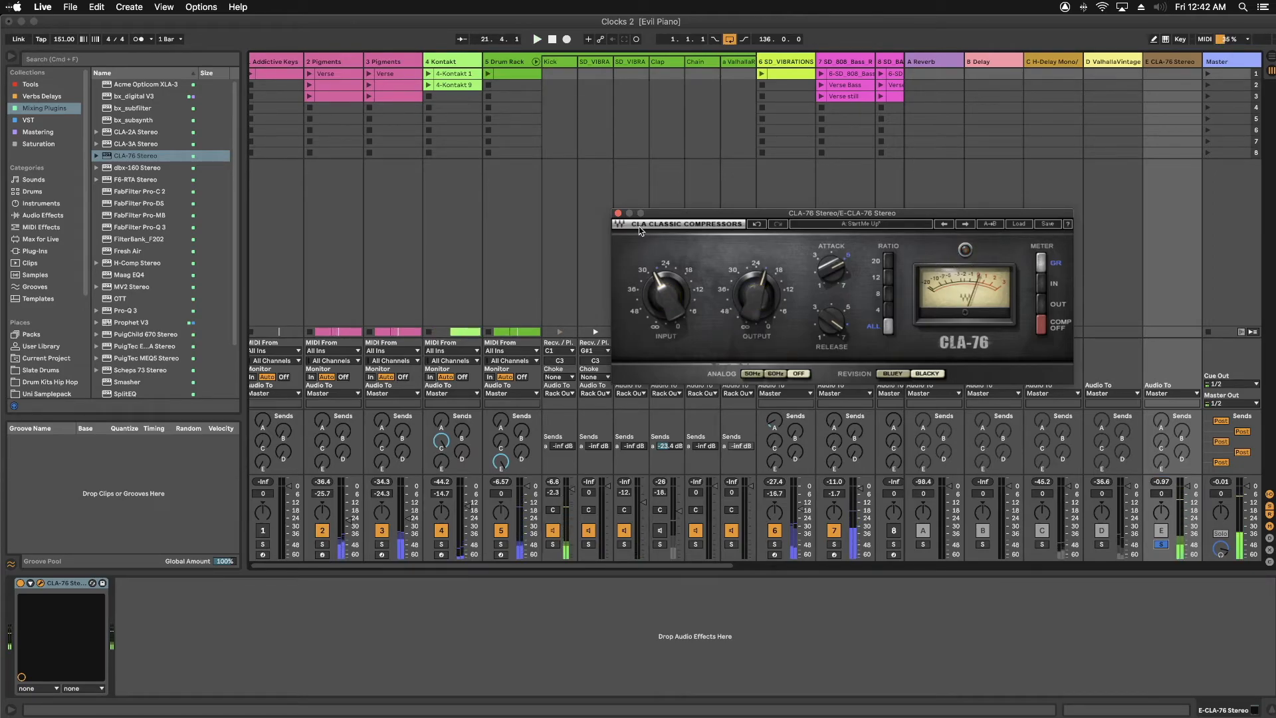
{"action": "left_click", "coordinate": [618, 214]}
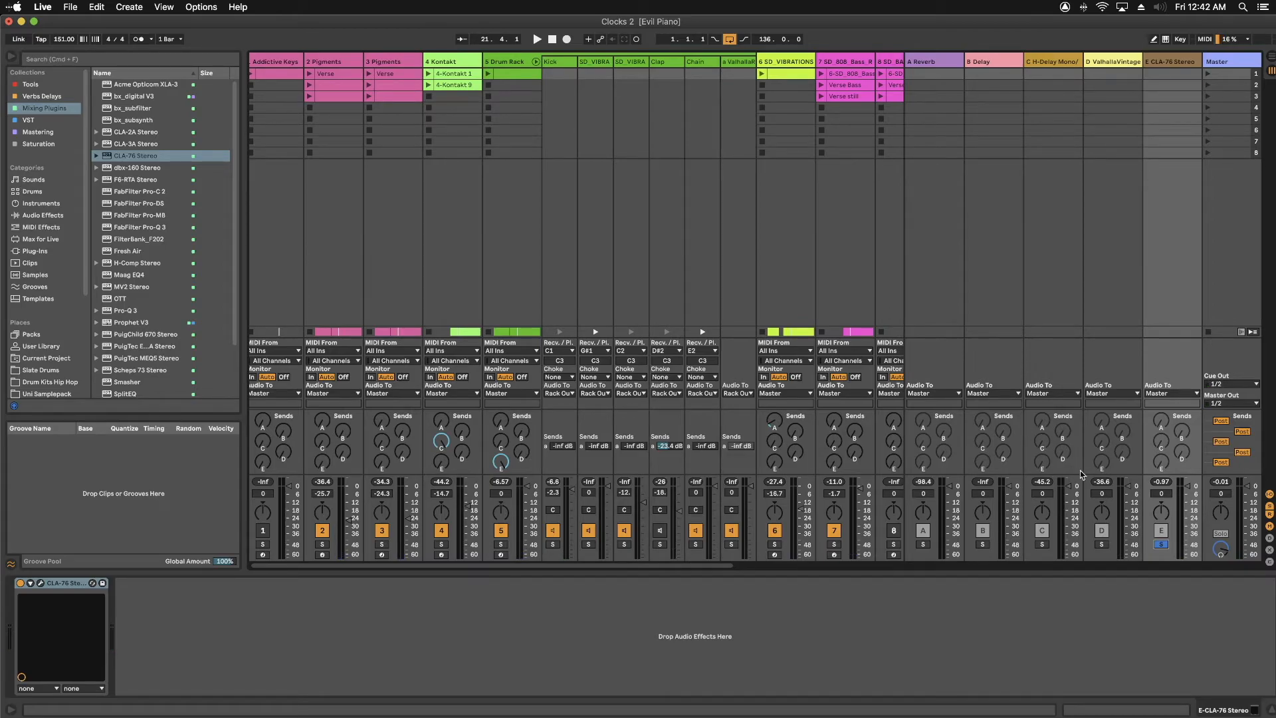
Pull the CLA-76 return's fader all the way down, unsolo it and start playback of the full mix
{"action": "left_click_drag", "start_coordinate": [1187, 492], "coordinate": [1187, 497]}
{"action": "left_click_drag", "start_coordinate": [1187, 552], "coordinate": [1165, 553]}
{"action": "left_click", "coordinate": [1165, 546]}
{"action": "key", "text": "space"}
Blend the CLA-76 return into the playing mix, trying levels up to 1.0 dB and setting its fader to about -21.0 dB
{"action": "left_click_drag", "start_coordinate": [1190, 557], "coordinate": [1188, 543]}
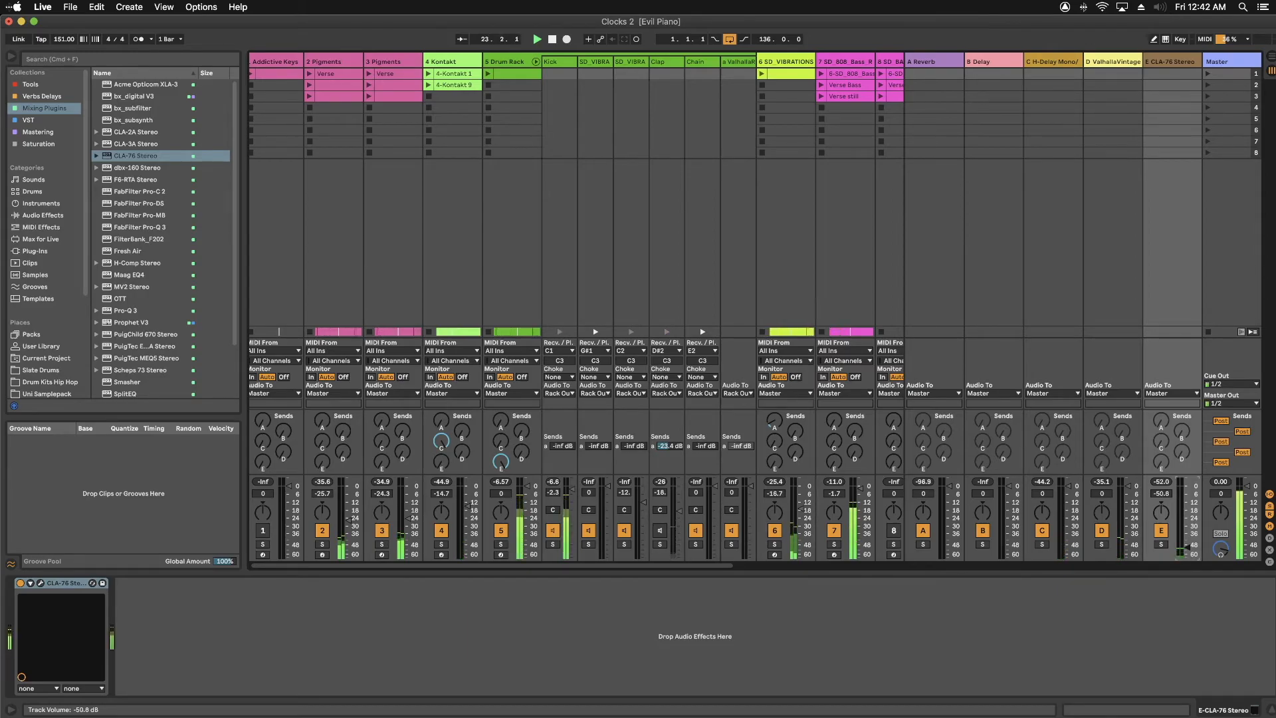
{"action": "left_click_drag", "start_coordinate": [1188, 534], "coordinate": [1187, 506]}
{"action": "scroll", "coordinate": [1188, 505], "scroll_direction": "right", "scroll_amount": 1}
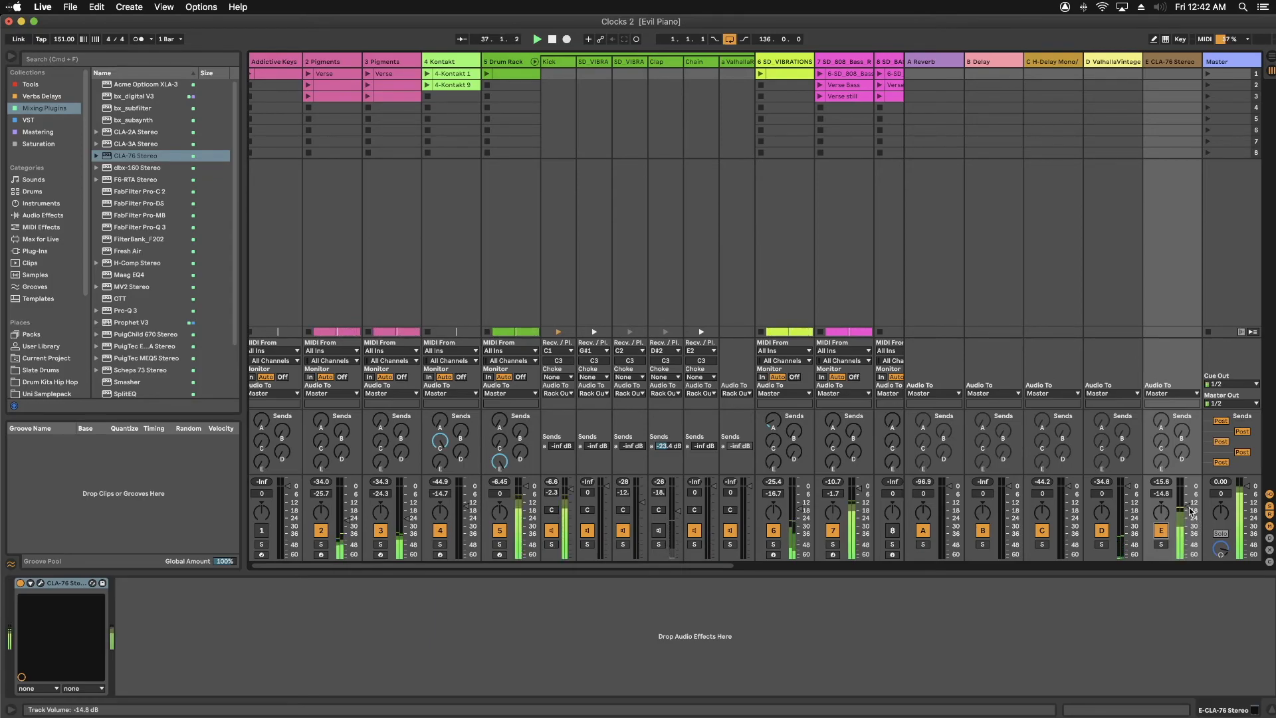
{"action": "left_click_drag", "start_coordinate": [1190, 511], "coordinate": [1189, 486]}
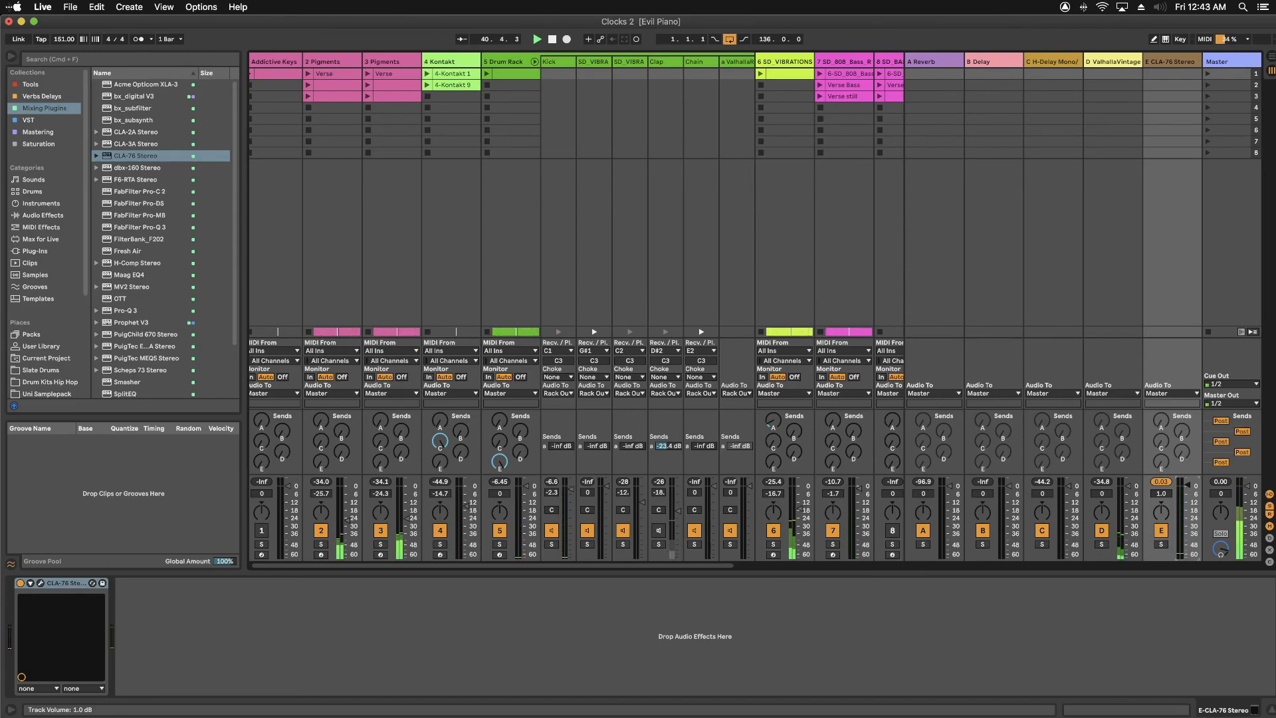
{"action": "left_click_drag", "start_coordinate": [1189, 486], "coordinate": [1187, 514]}
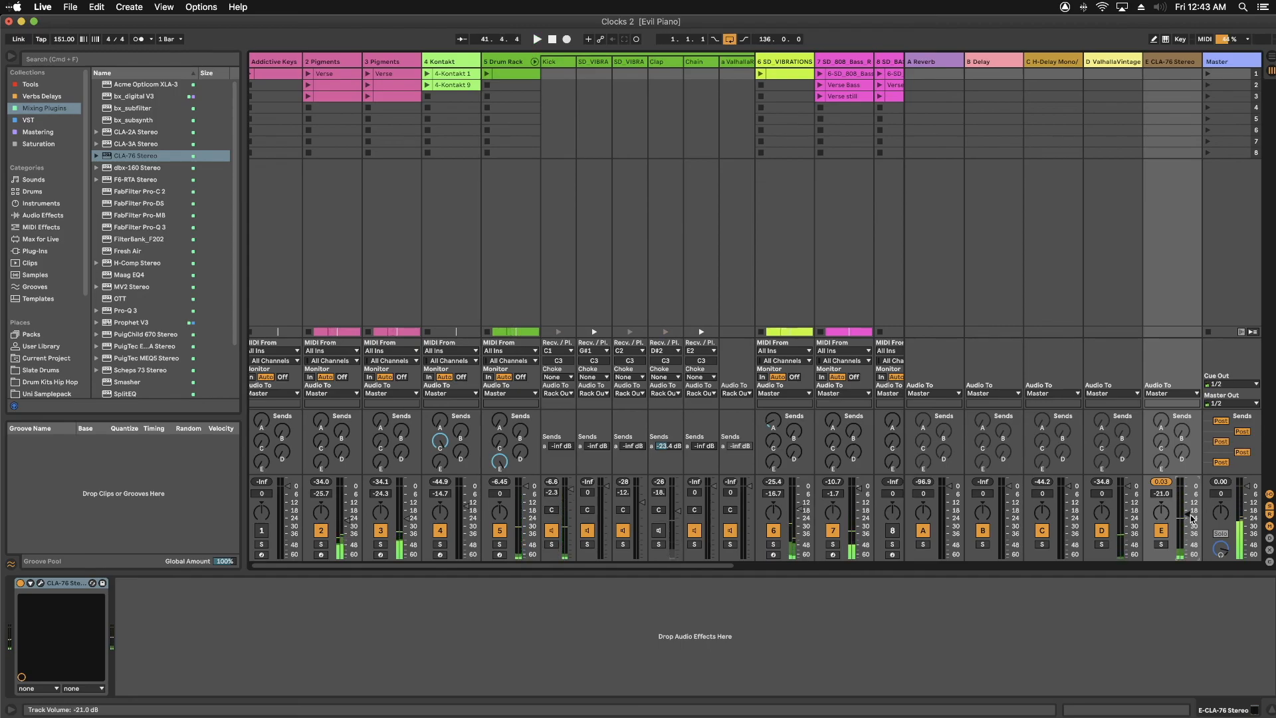